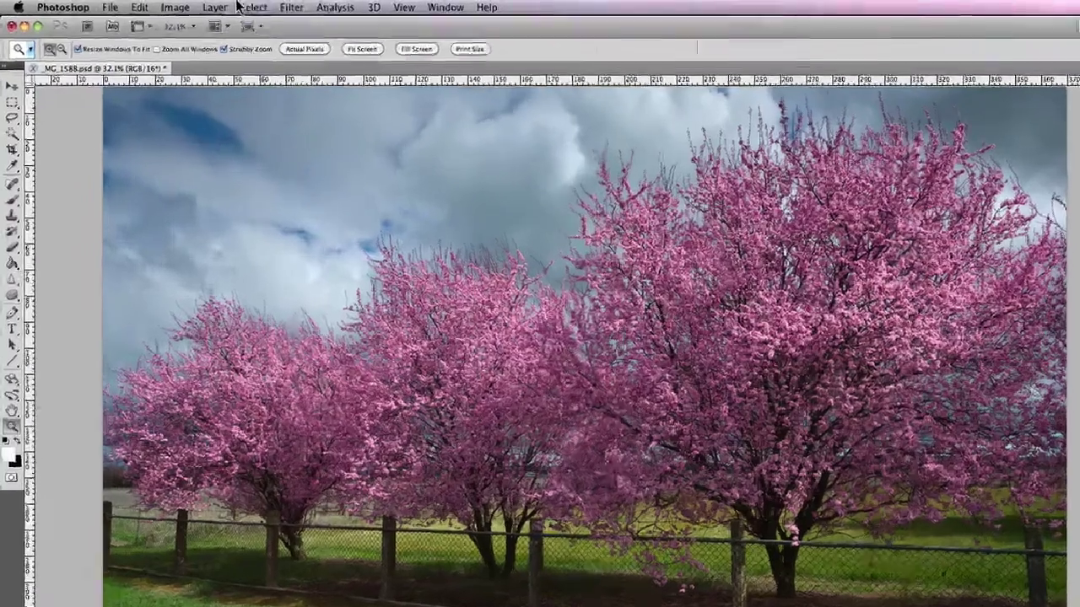
# Add a Black & White adjustment layer above _MG_1588, keeping the default layer name.
pyautogui.click(176, 6)
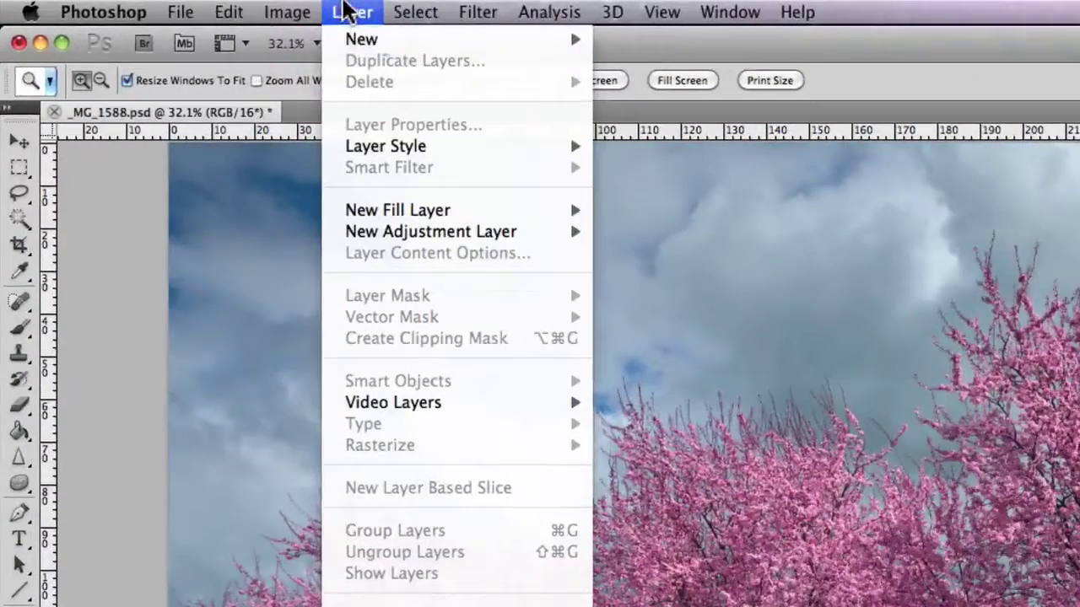
pyautogui.moveTo(502, 236)
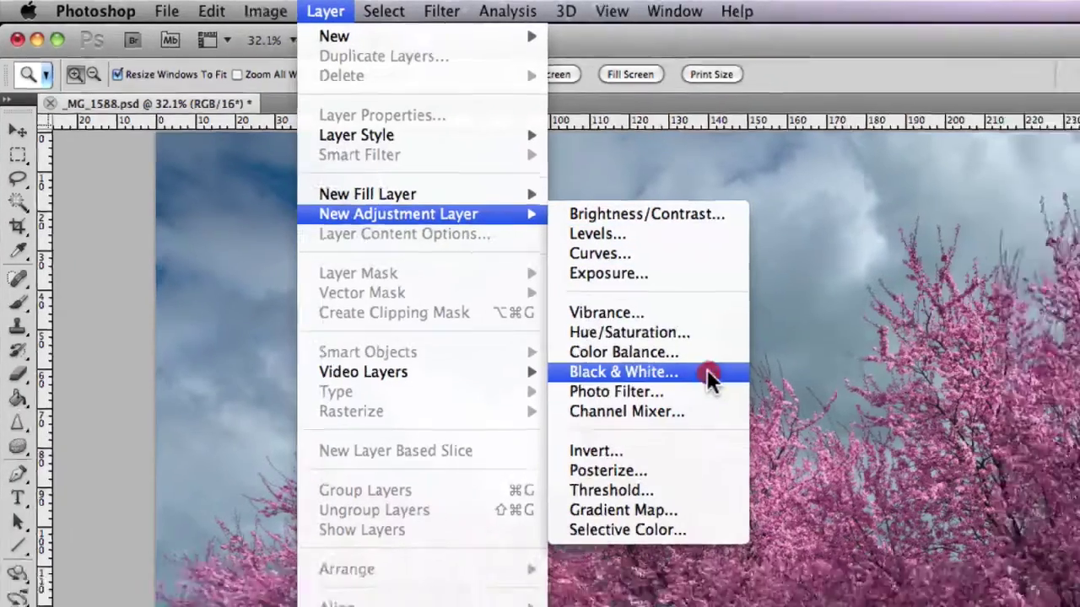
pyautogui.click(764, 403)
pyautogui.click(694, 290)
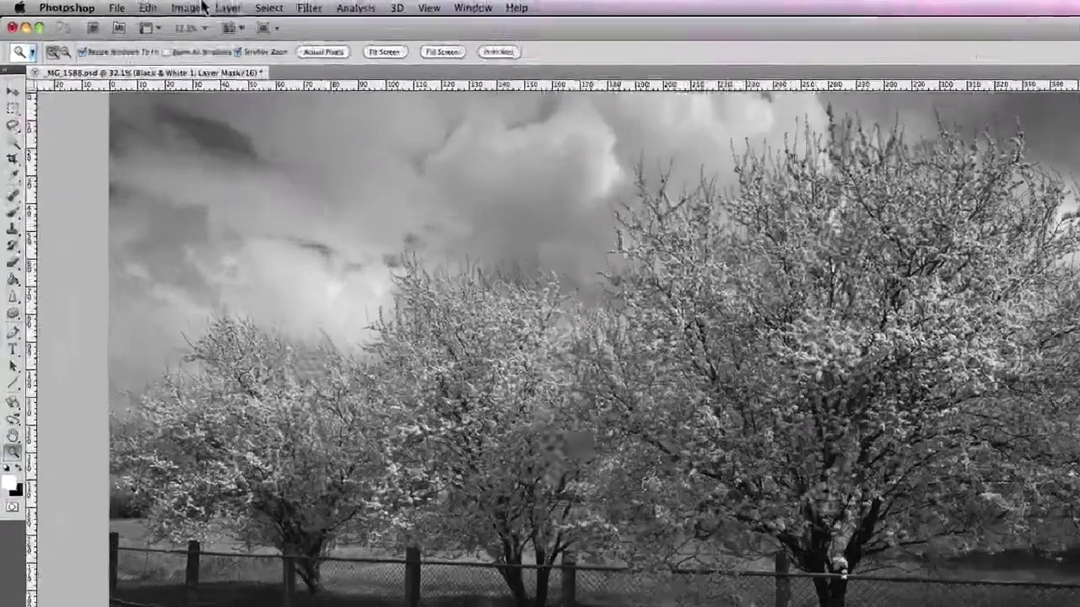
pyautogui.click(154, 6)
pyautogui.moveTo(318, 44)
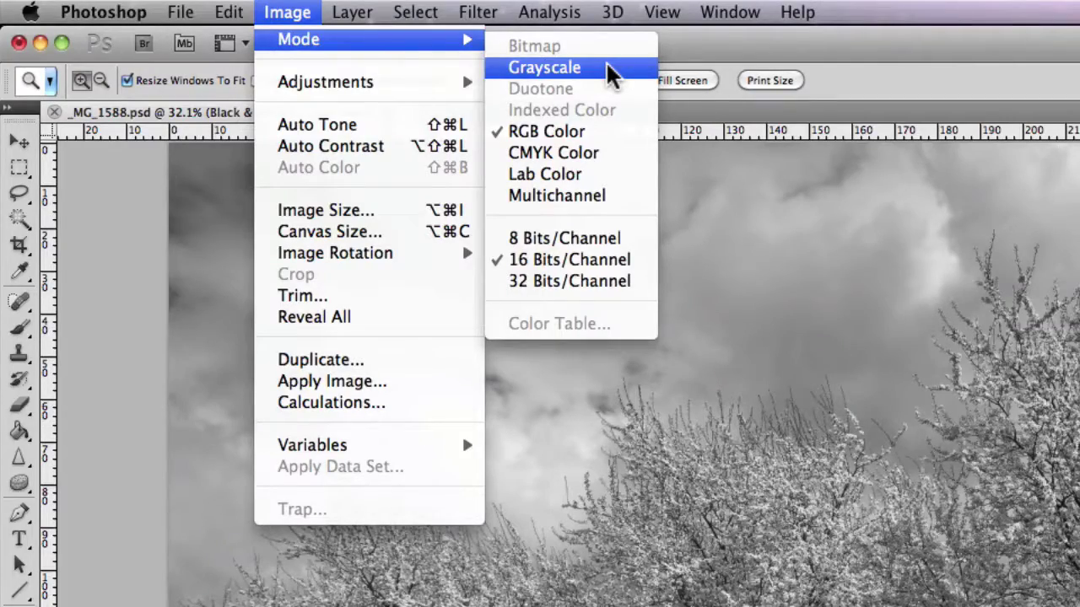
pyautogui.click(287, 12)
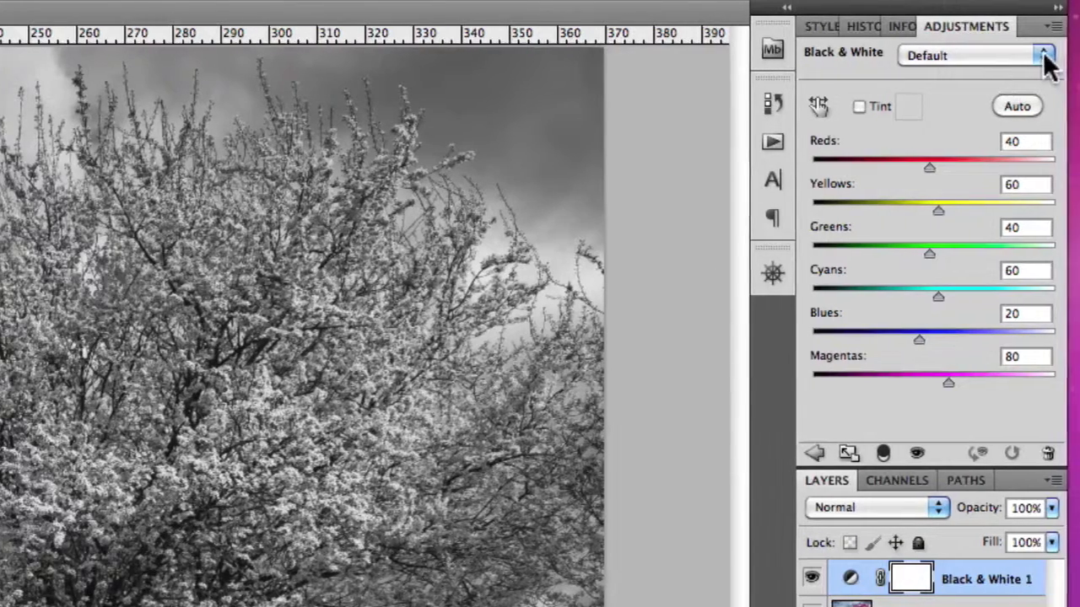
# Preview the Blue Filter and Green Filter presets, then settle on the Red Filter preset.
pyautogui.click(1045, 57)
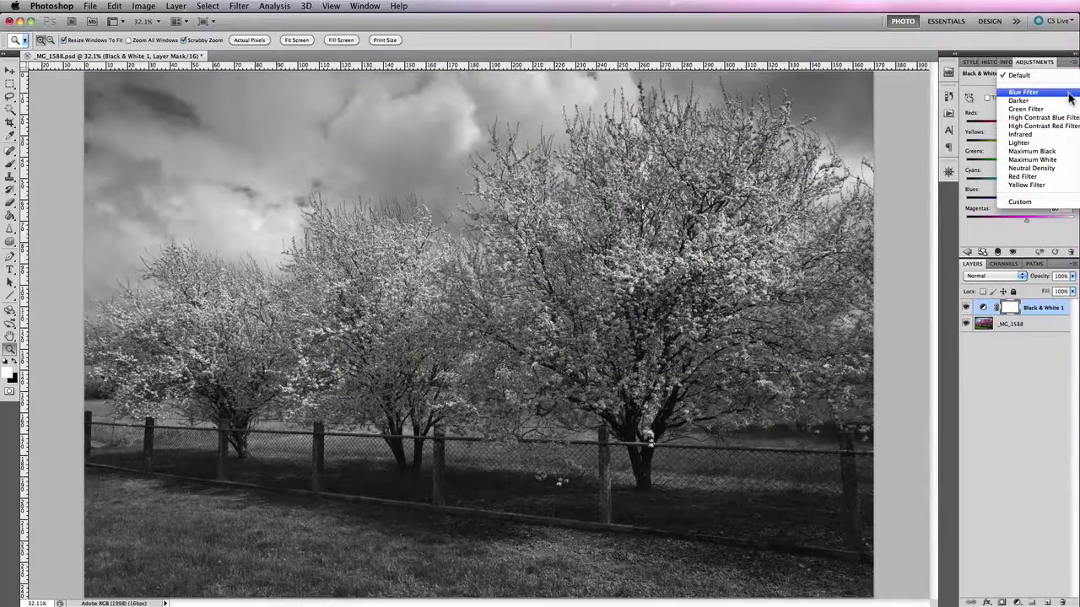
pyautogui.click(1068, 94)
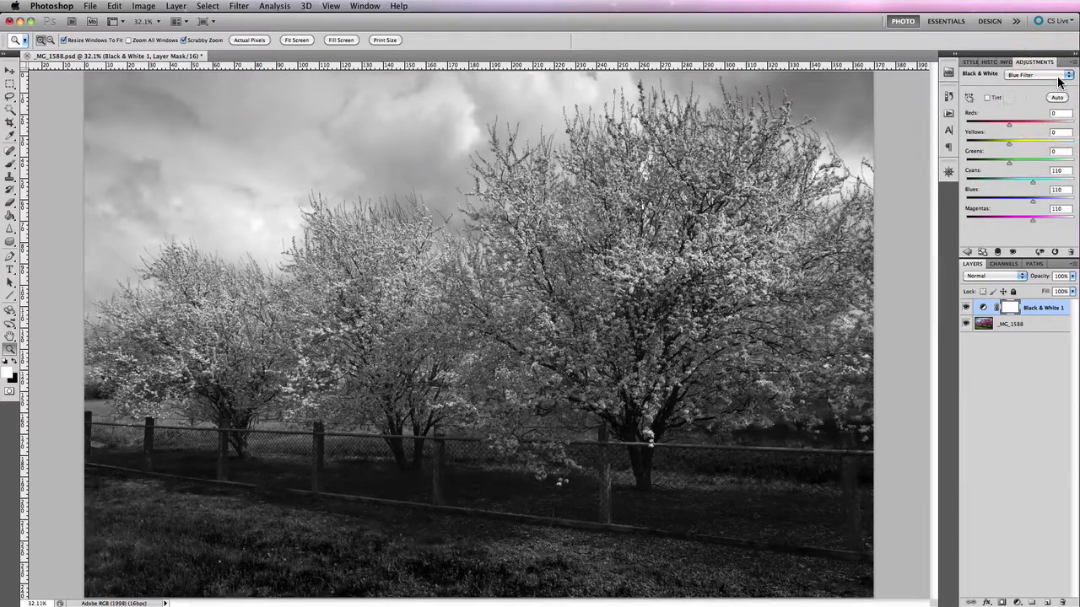
pyautogui.click(1060, 77)
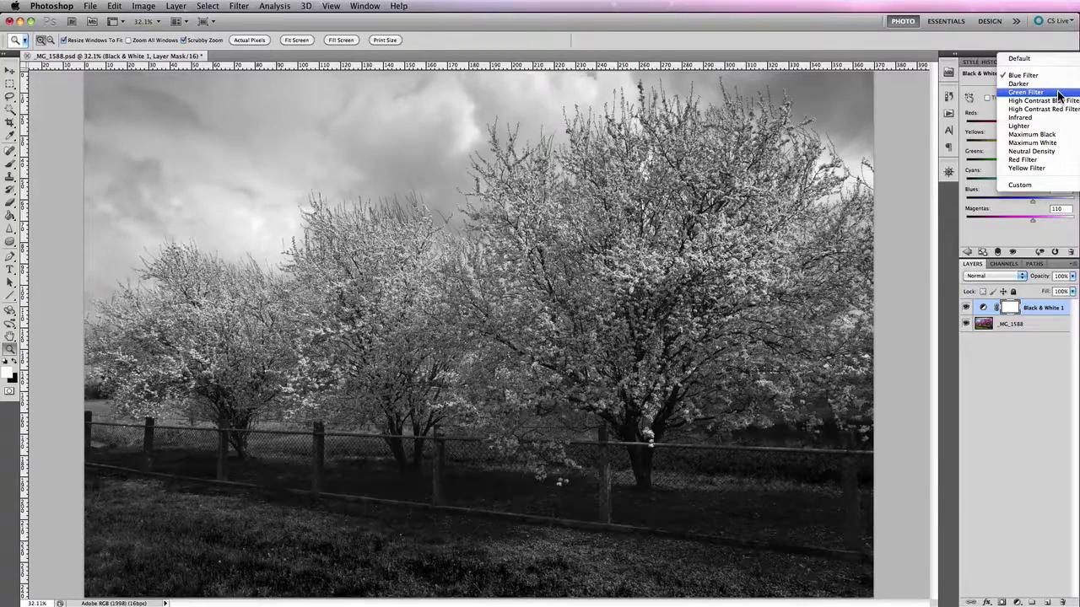
pyautogui.click(1060, 92)
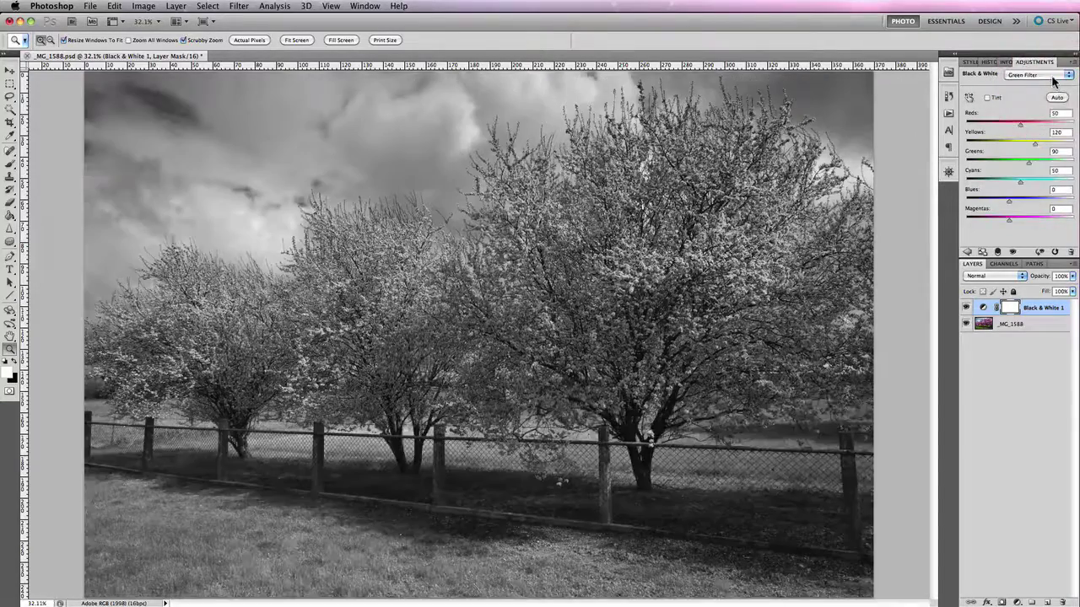
pyautogui.click(1052, 76)
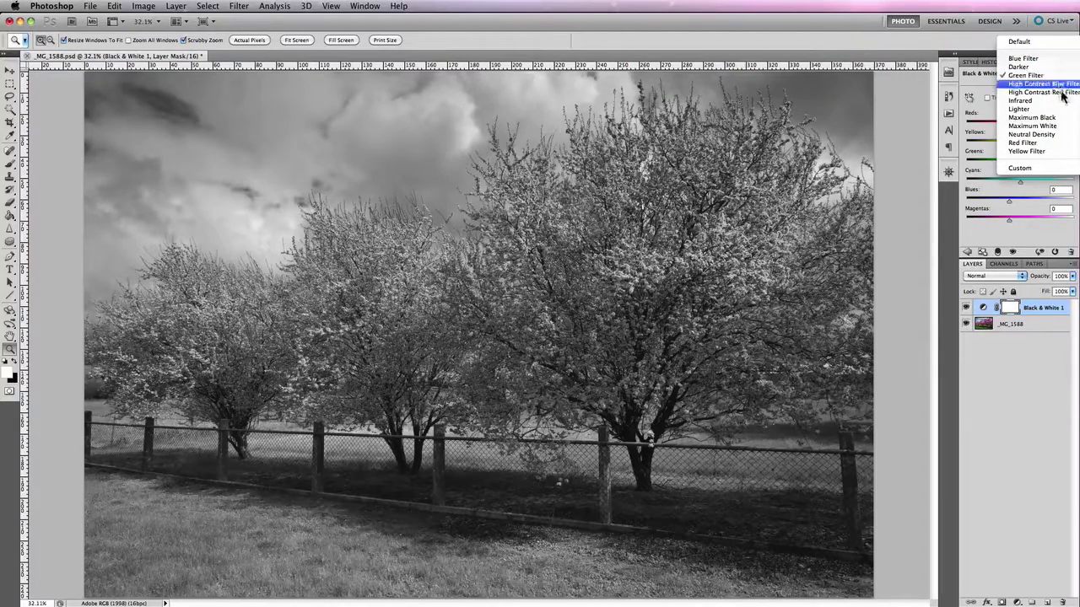
pyautogui.click(1068, 145)
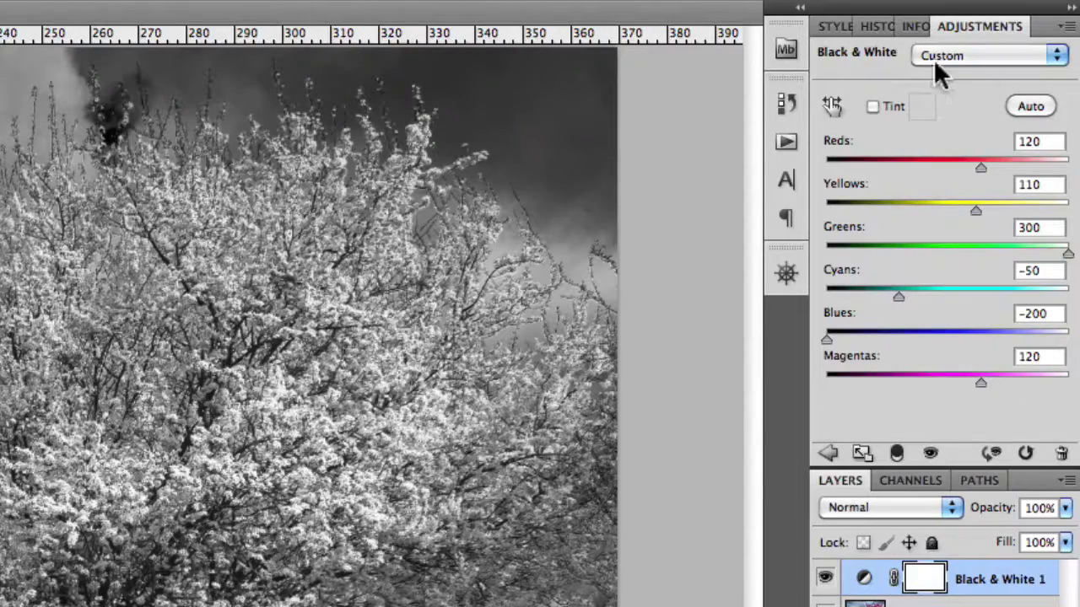
# Enable Tint and pick a darker, desaturated sepia colour around a59a7f.
pyautogui.click(871, 108)
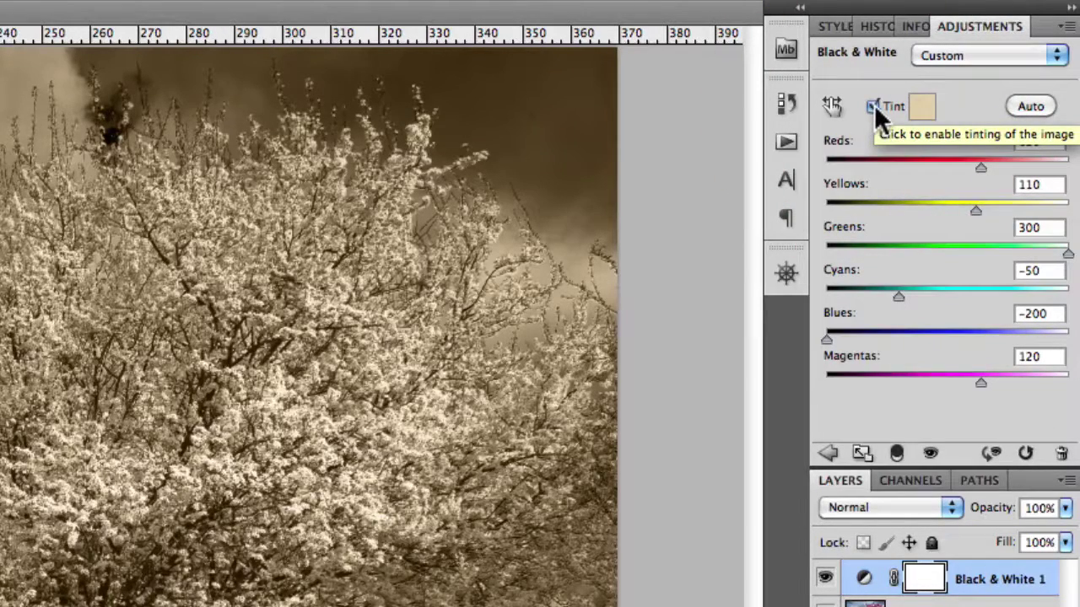
pyautogui.click(921, 108)
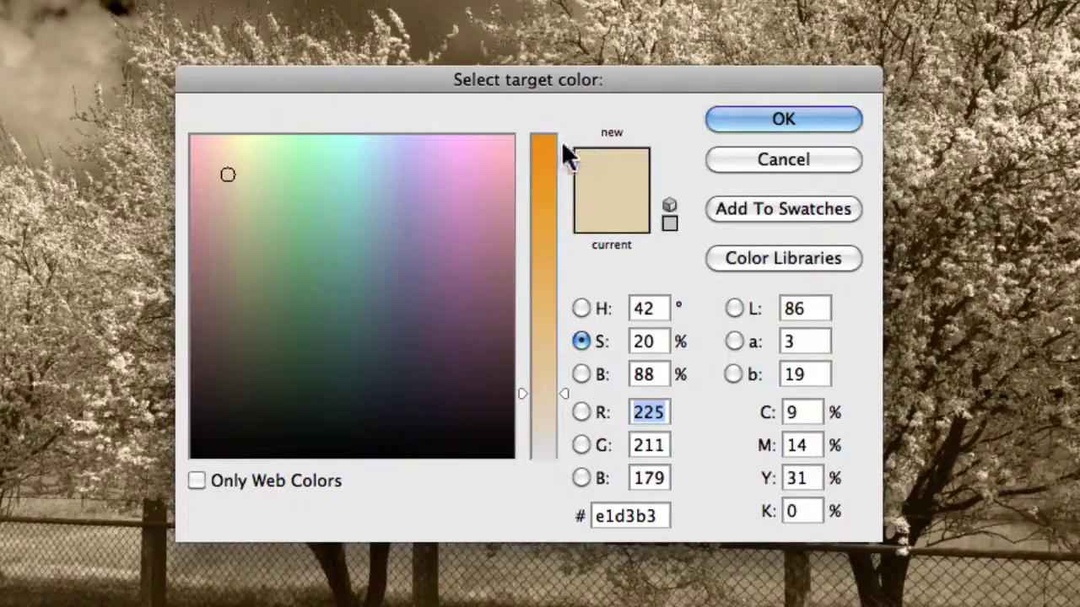
pyautogui.click(582, 309)
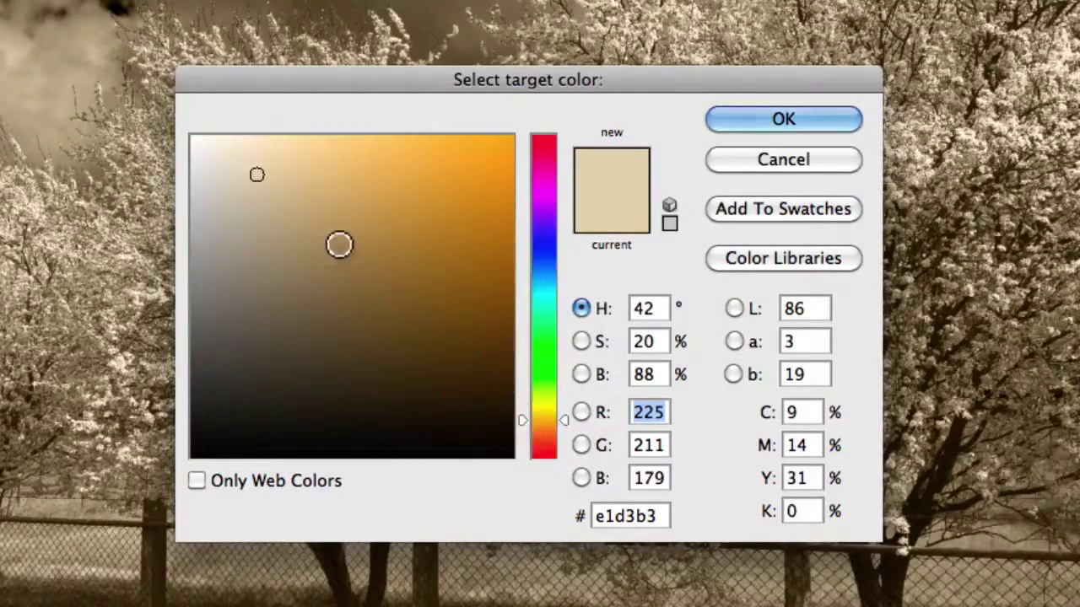
pyautogui.moveTo(414, 186)
pyautogui.mouseDown()
pyautogui.moveTo(349, 177)
pyautogui.moveTo(306, 280)
pyautogui.moveTo(258, 337)
pyautogui.moveTo(242, 305)
pyautogui.moveTo(251, 241)
pyautogui.moveTo(221, 339)
pyautogui.moveTo(325, 367)
pyautogui.moveTo(279, 364)
pyautogui.moveTo(325, 338)
pyautogui.moveTo(244, 301)
pyautogui.mouseUp()
pyautogui.click(251, 258)
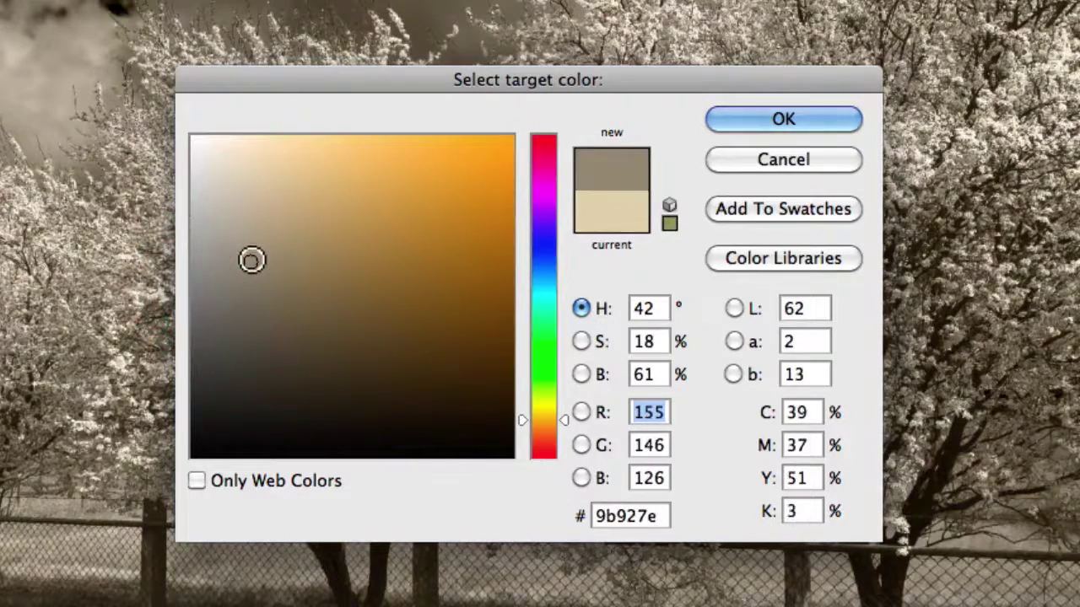
pyautogui.moveTo(253, 260); pyautogui.dragTo(265, 248)
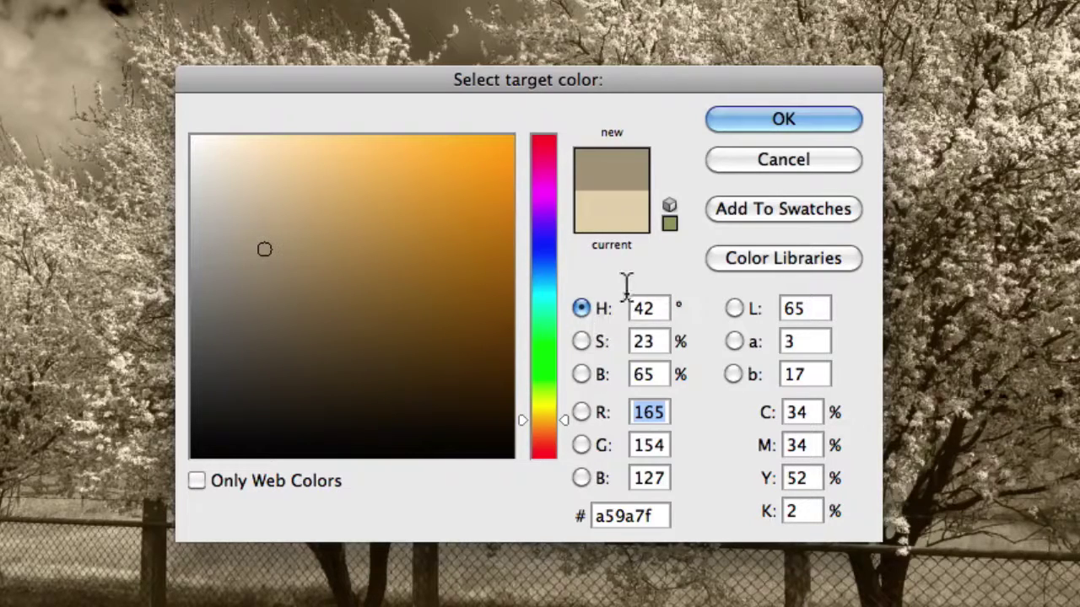
# Fine-tune the tint saturation to about 20 and confirm the sepia colour a69d88.
pyautogui.click(580, 340)
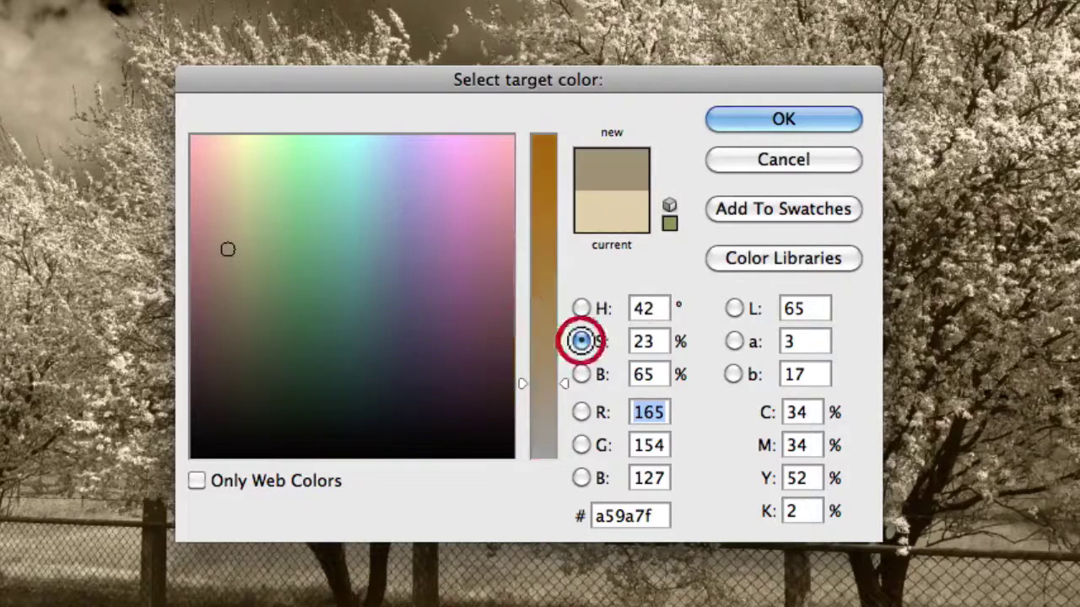
pyautogui.click(665, 342)
pyautogui.click(603, 343)
pyautogui.press('Up')
pyautogui.press('Up')
pyautogui.press('Up')
pyautogui.press('Up')
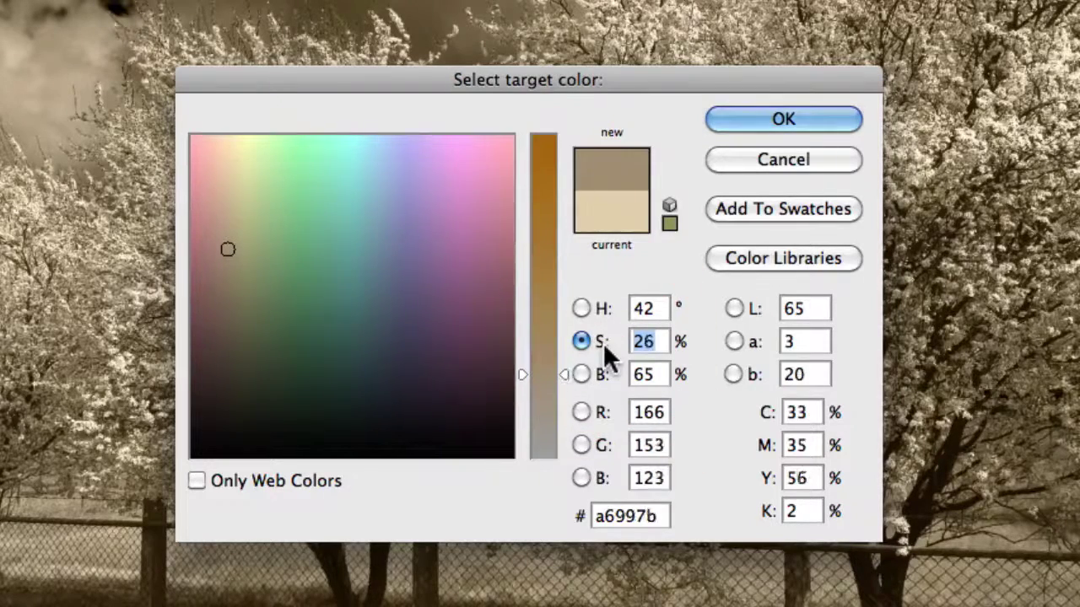
pyautogui.press('Up')
pyautogui.press('Up')
pyautogui.press('Up')
pyautogui.press('Up')
pyautogui.press('Up')
pyautogui.press('Up')
pyautogui.press('Up')
pyautogui.press('Up')
pyautogui.press('Up')
pyautogui.press('Up')
pyautogui.press('Up')
pyautogui.press('Up')
pyautogui.press('Up')
pyautogui.press('Up')
pyautogui.press('Down')
pyautogui.press('Down')
pyautogui.press('Down')
pyautogui.press('Down')
pyautogui.press('Down')
pyautogui.press('Down')
pyautogui.press('Down')
pyautogui.press('Down')
pyautogui.press('Down')
pyautogui.press('Down')
pyautogui.press('Down')
pyautogui.press('Down')
pyautogui.press('Down')
pyautogui.press('Down')
pyautogui.press('Down')
pyautogui.press('Down')
pyautogui.press('Down')
pyautogui.press('Down')
pyautogui.press('Down')
pyautogui.press('Down')
pyautogui.press('Down')
pyautogui.click(603, 342)
pyautogui.press('Down')
pyautogui.press('Down')
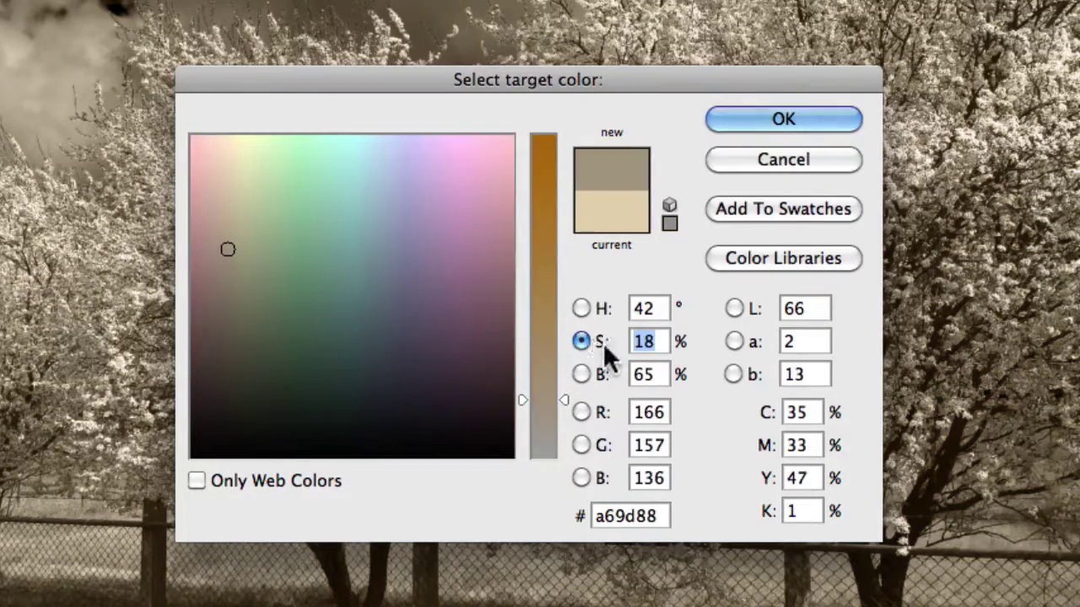
pyautogui.click(822, 120)
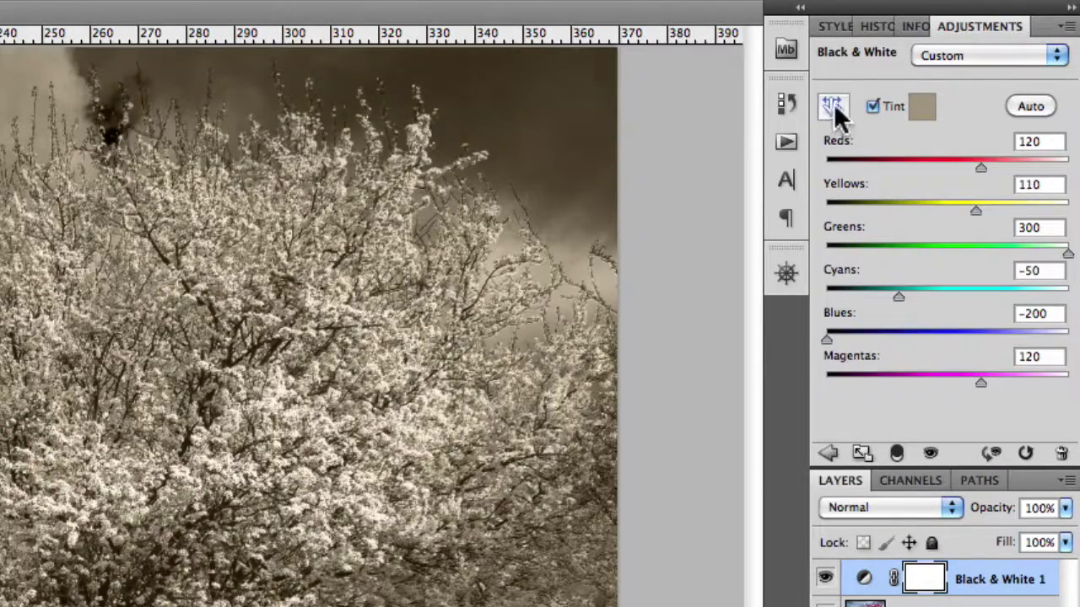
# With the targeted adjustment tool, darken the sky (Cyans −150) and the grass (Yellows 4).
pyautogui.click(834, 103)
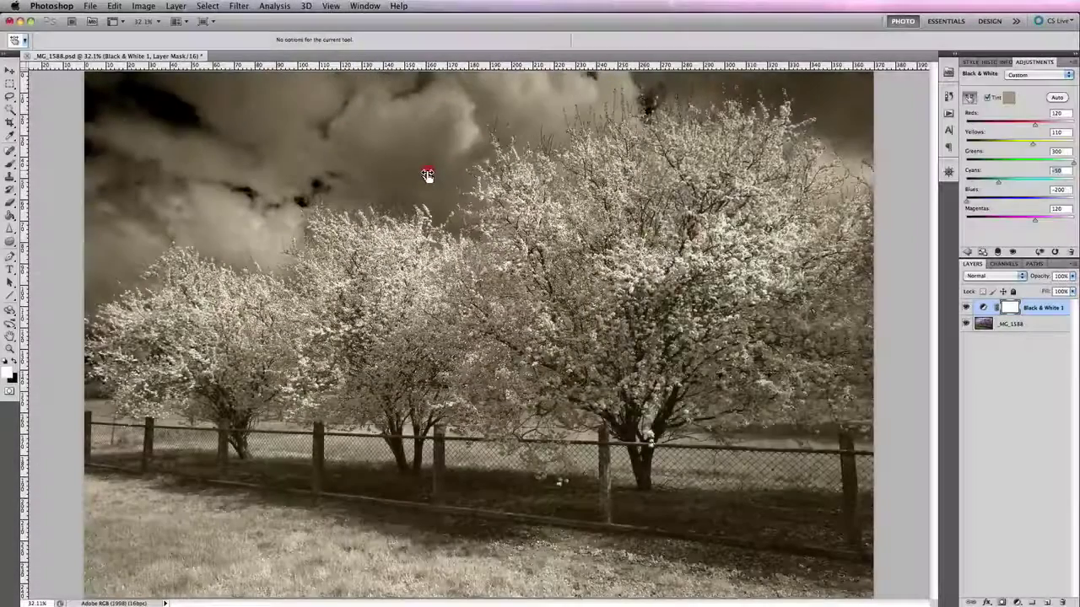
pyautogui.moveTo(427, 172); pyautogui.dragTo(363, 173)
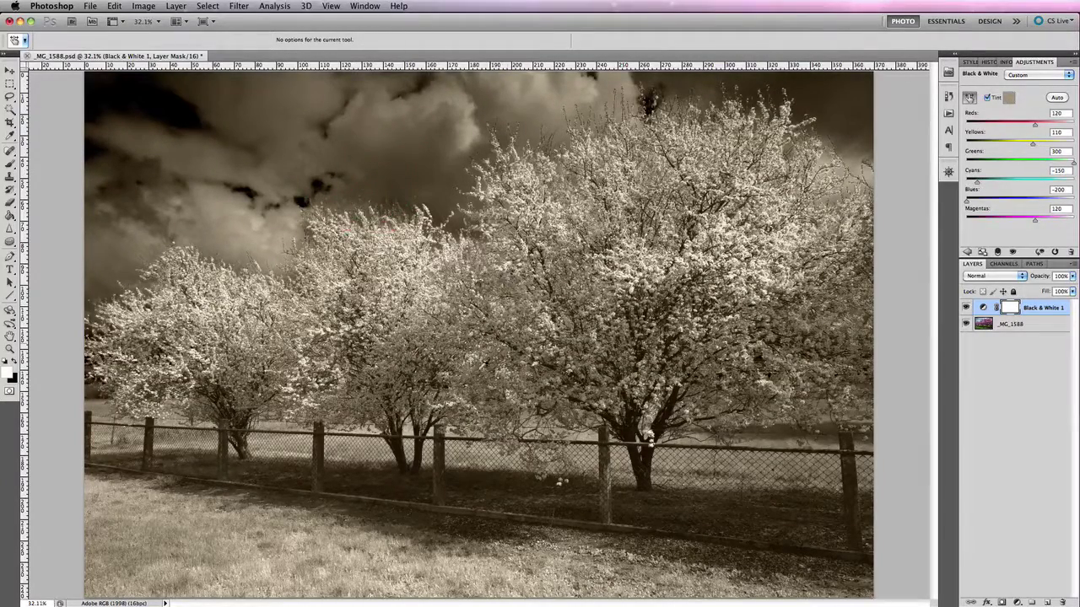
pyautogui.moveTo(212, 552); pyautogui.dragTo(152, 562)
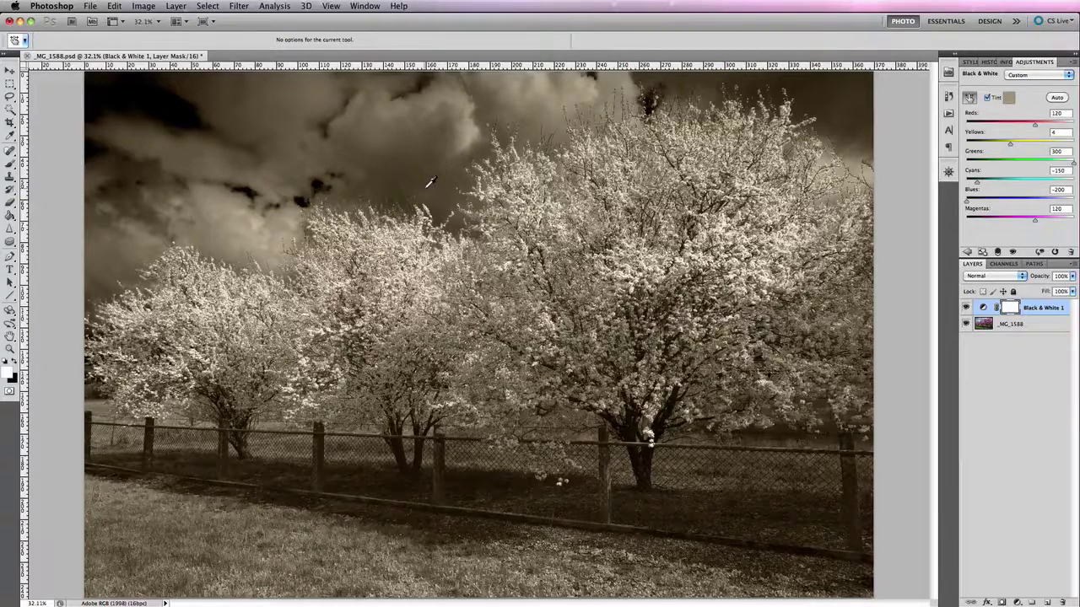
# Switch to the Zoom tool with Z.
pyautogui.press('z')
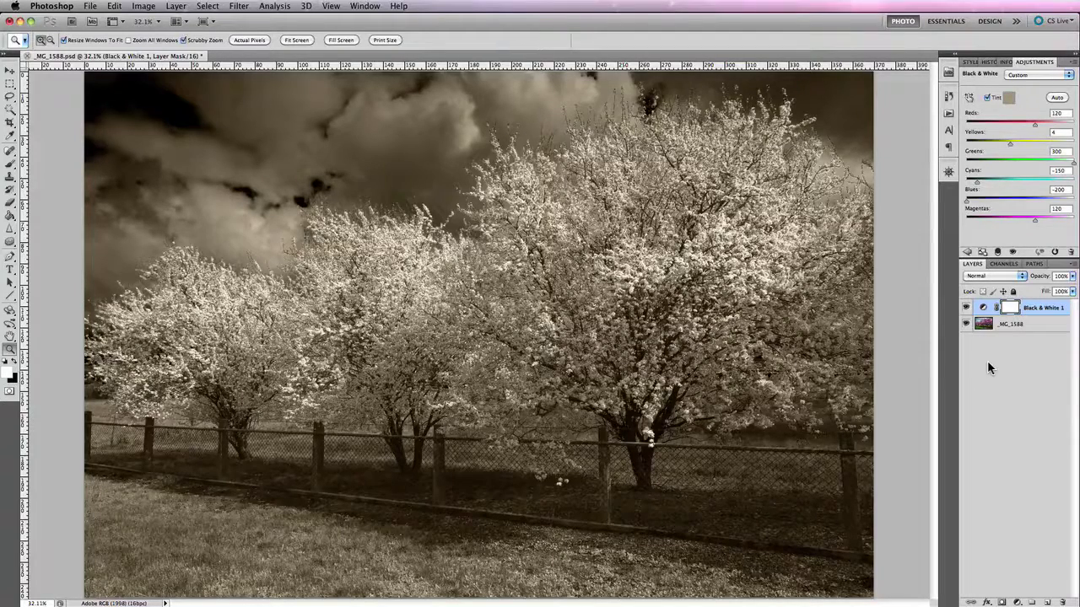